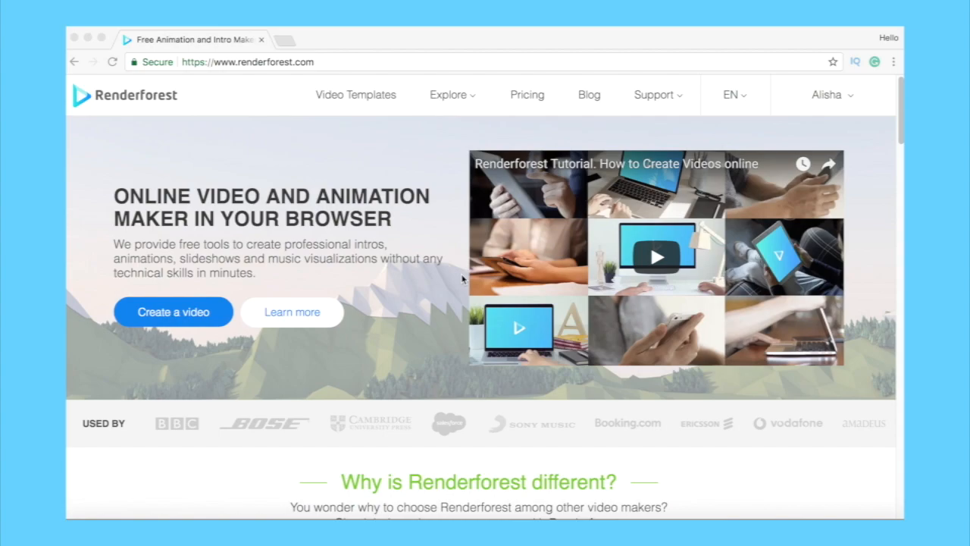
pyautogui.moveTo(900, 136); pyautogui.dragTo(896, 236)
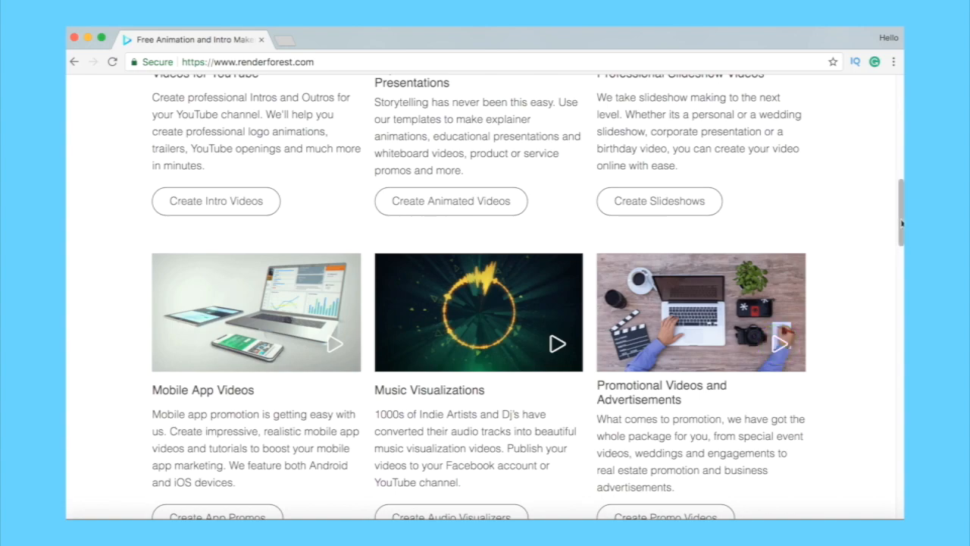
pyautogui.moveTo(900, 212); pyautogui.dragTo(900, 236)
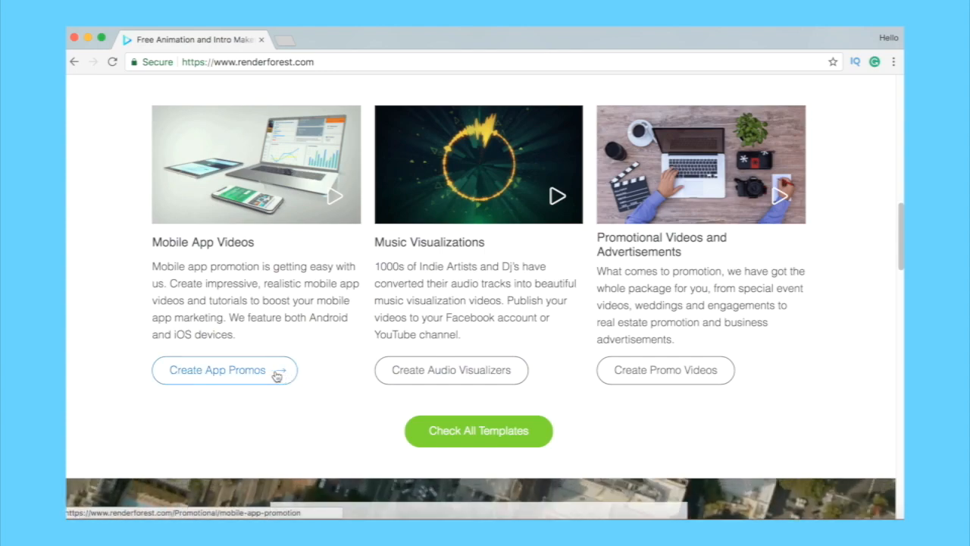
pyautogui.moveTo(900, 236); pyautogui.dragTo(902, 76)
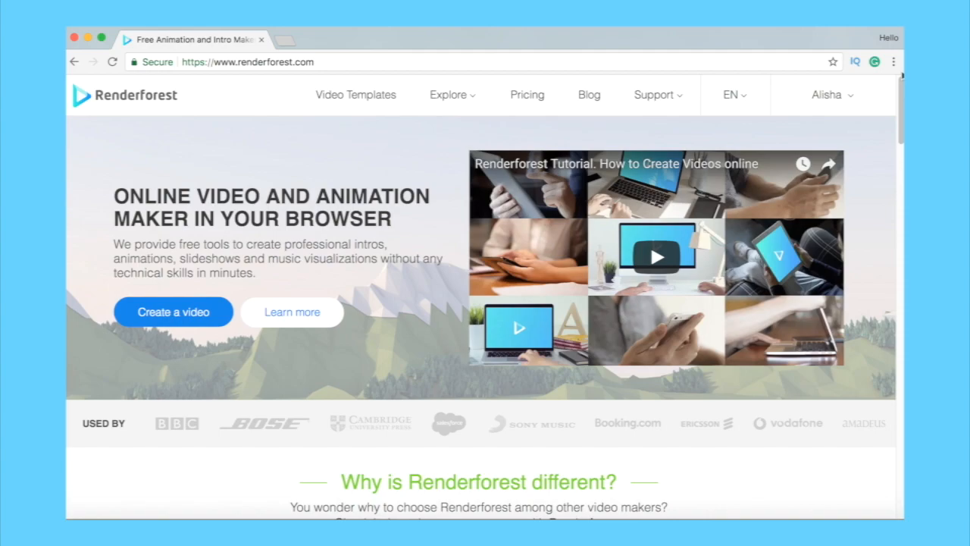
# Find the Smoke Trail Logo Reveal template among the video templates and create a new project from it.
pyautogui.click(358, 95)
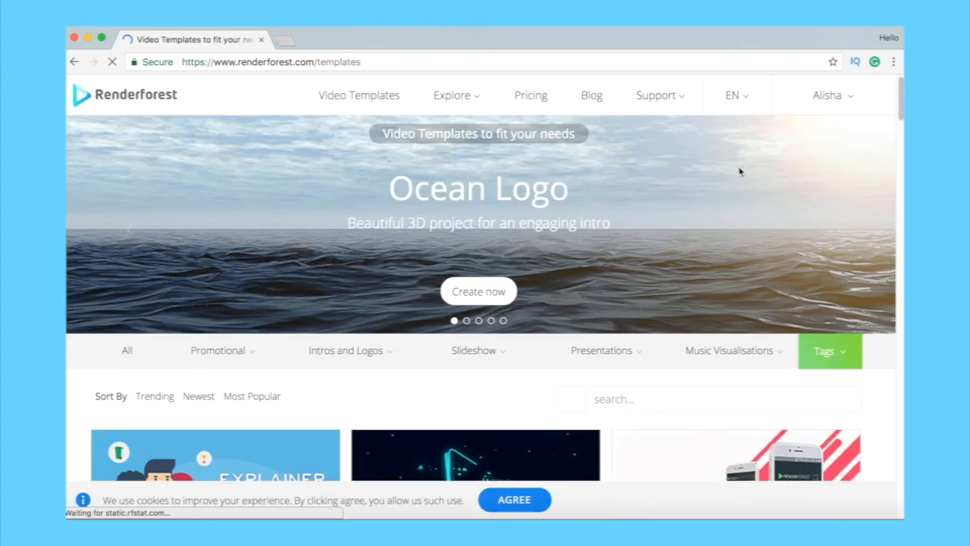
pyautogui.moveTo(899, 98); pyautogui.dragTo(809, 156)
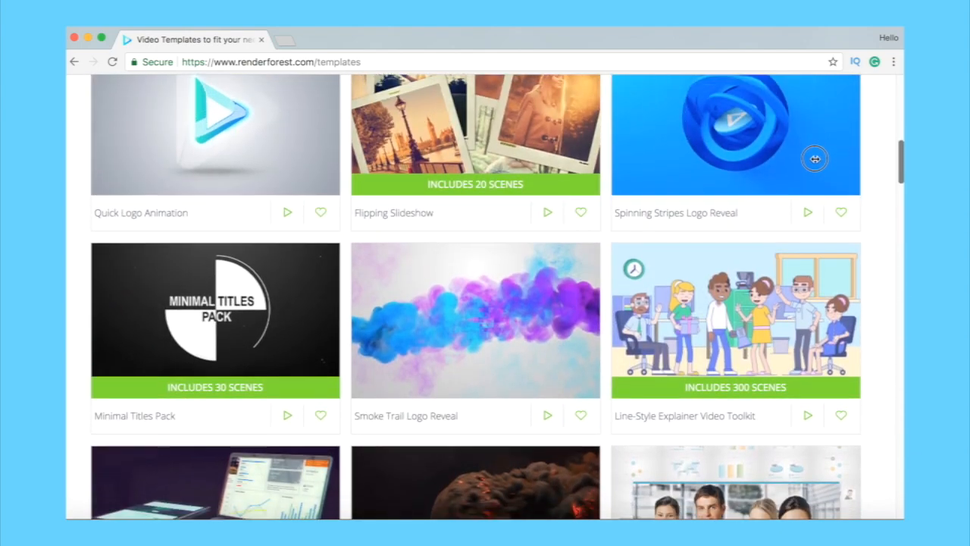
pyautogui.click(470, 337)
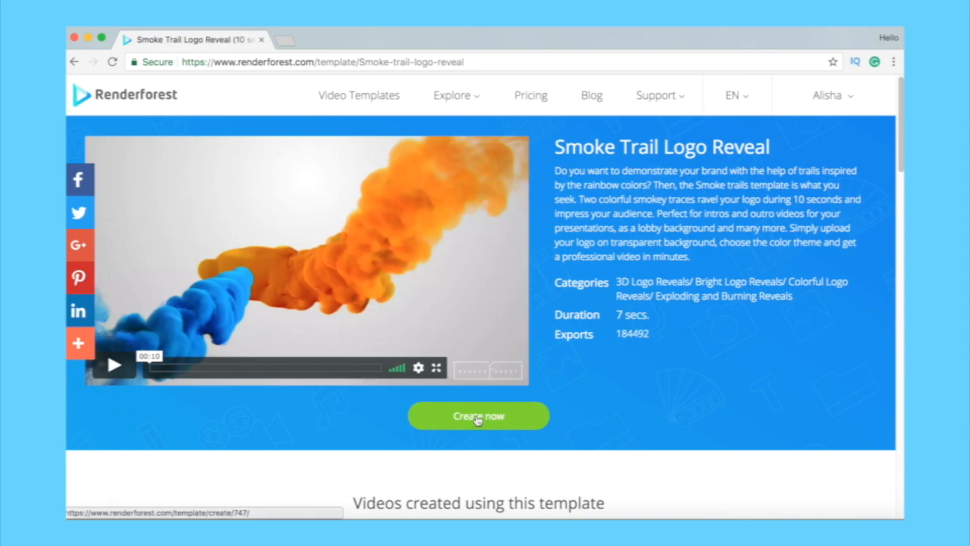
pyautogui.click(485, 418)
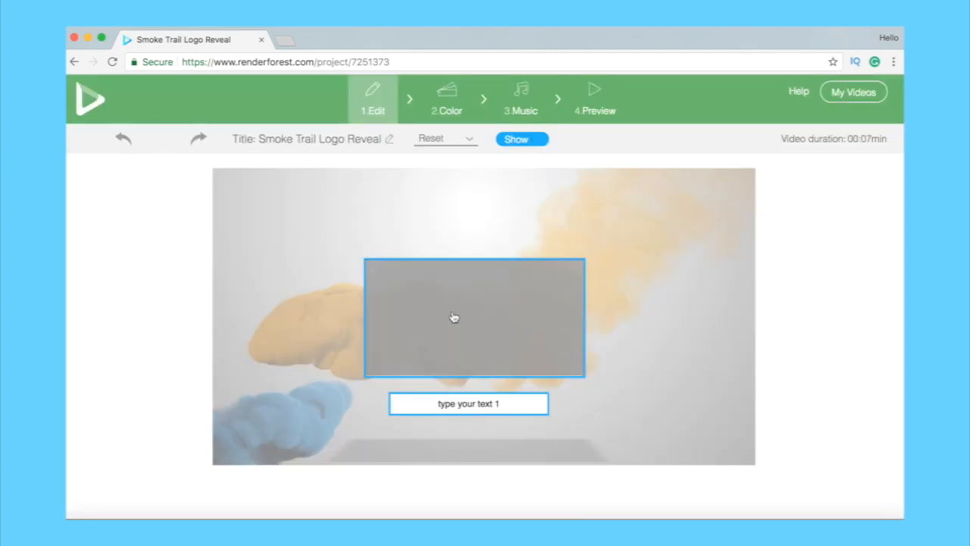
# Replace the placeholder text below the logo area with "iEditingx" and save it.
pyautogui.click(448, 409)
pyautogui.moveTo(298, 286); pyautogui.dragTo(261, 285)
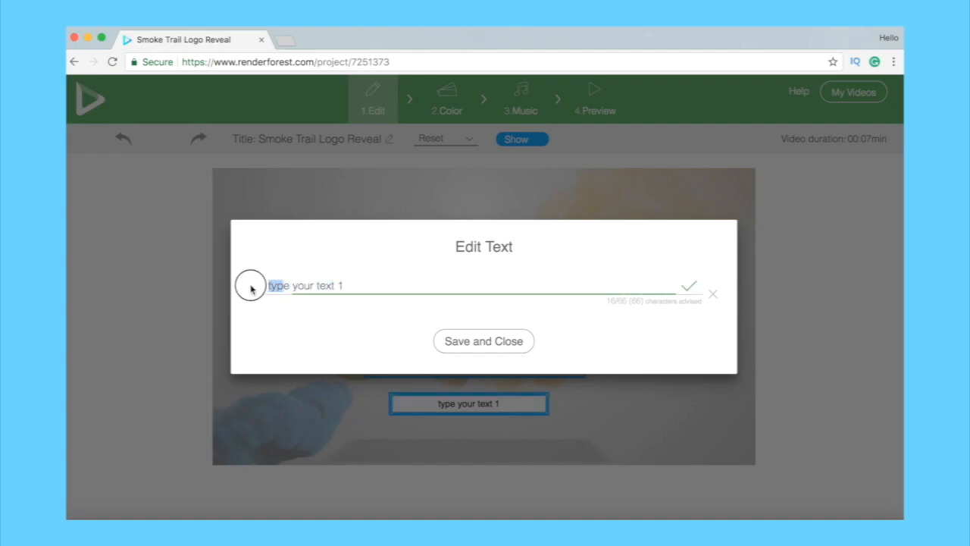
pyautogui.moveTo(346, 285); pyautogui.dragTo(232, 280)
pyautogui.write('iEditingx')
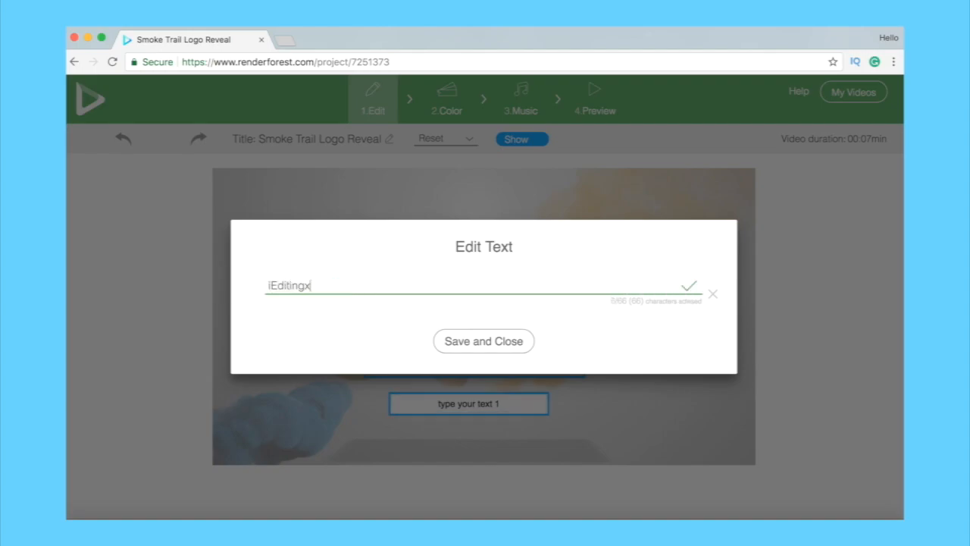
pyautogui.click(473, 341)
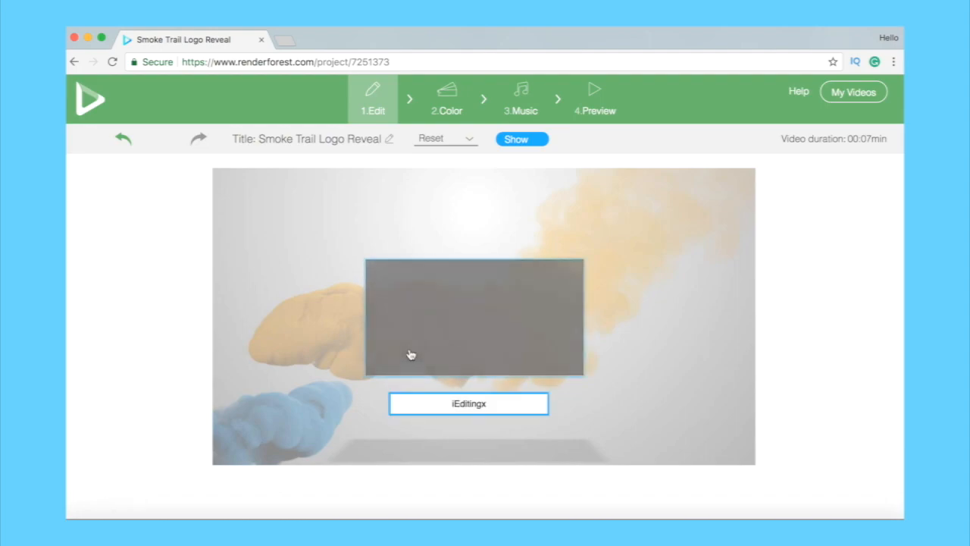
# Upload the image IMG_6560.PNG from the IEX folder into the logo placeholder.
pyautogui.click(439, 319)
pyautogui.click(662, 291)
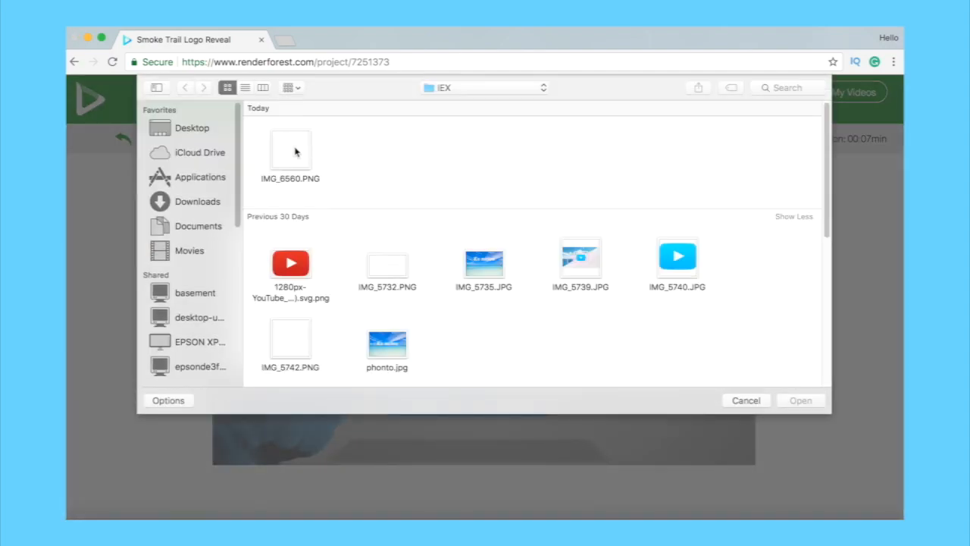
pyautogui.click(296, 152)
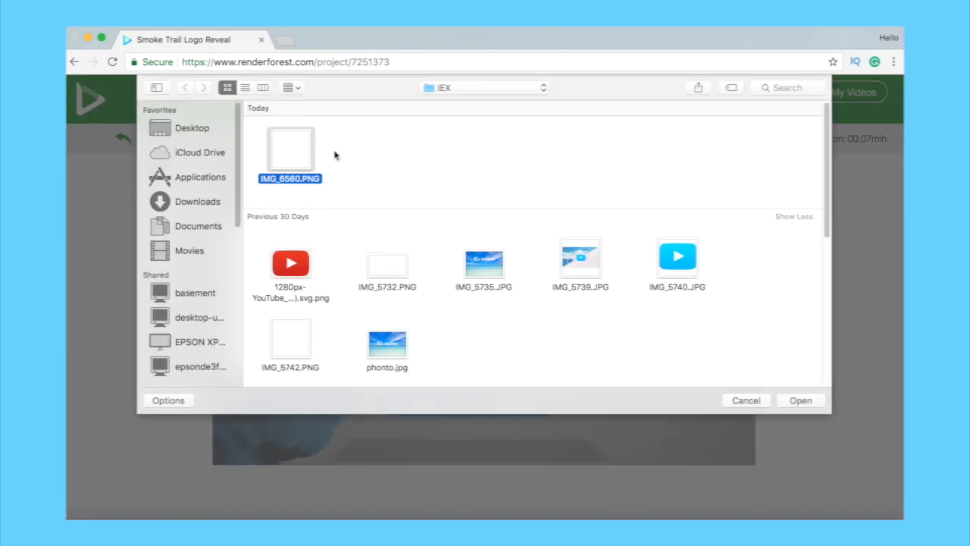
pyautogui.click(800, 400)
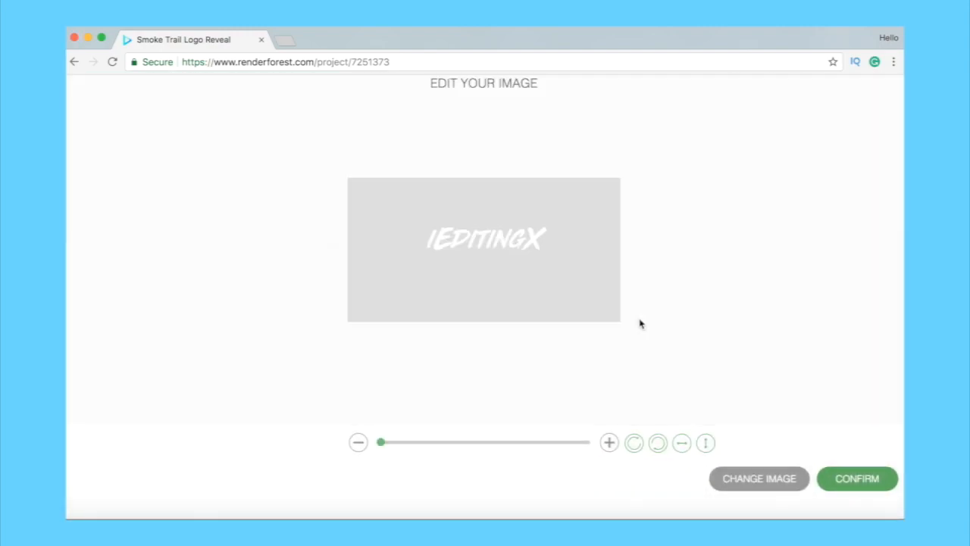
# Enlarge the logo to nearly fill the frame's width, centre it in the frame and confirm the image.
pyautogui.moveTo(503, 223); pyautogui.dragTo(511, 263)
pyautogui.click(680, 443)
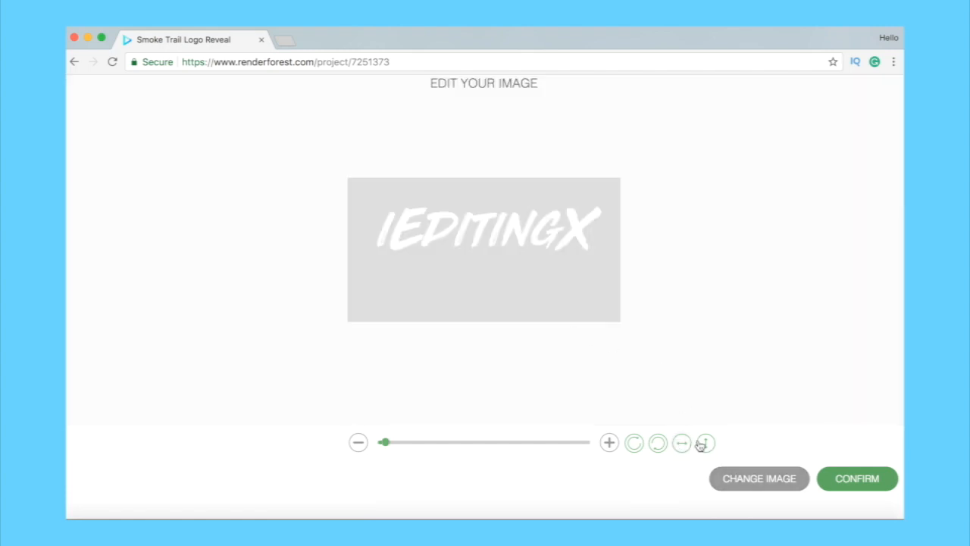
pyautogui.click(704, 444)
pyautogui.moveTo(507, 234); pyautogui.dragTo(495, 253)
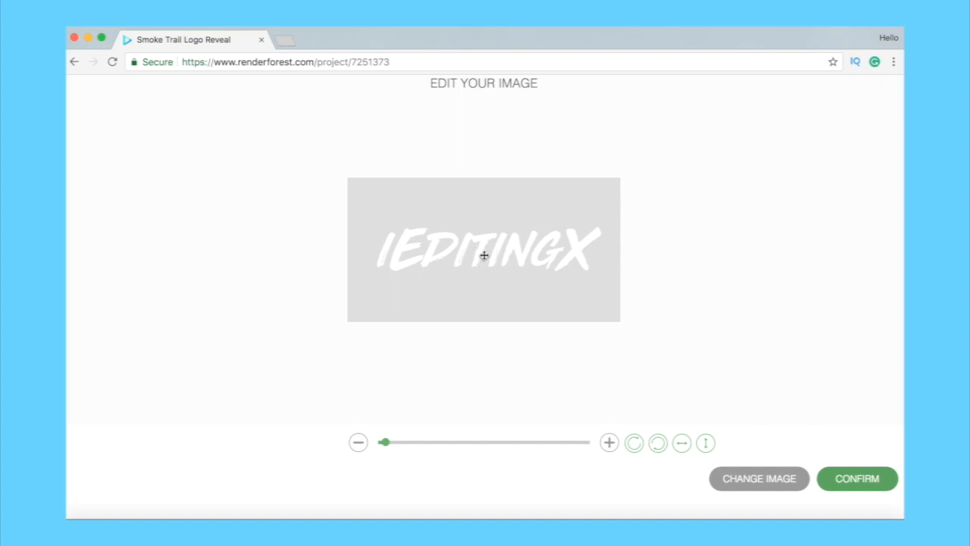
pyautogui.moveTo(389, 440); pyautogui.dragTo(386, 442)
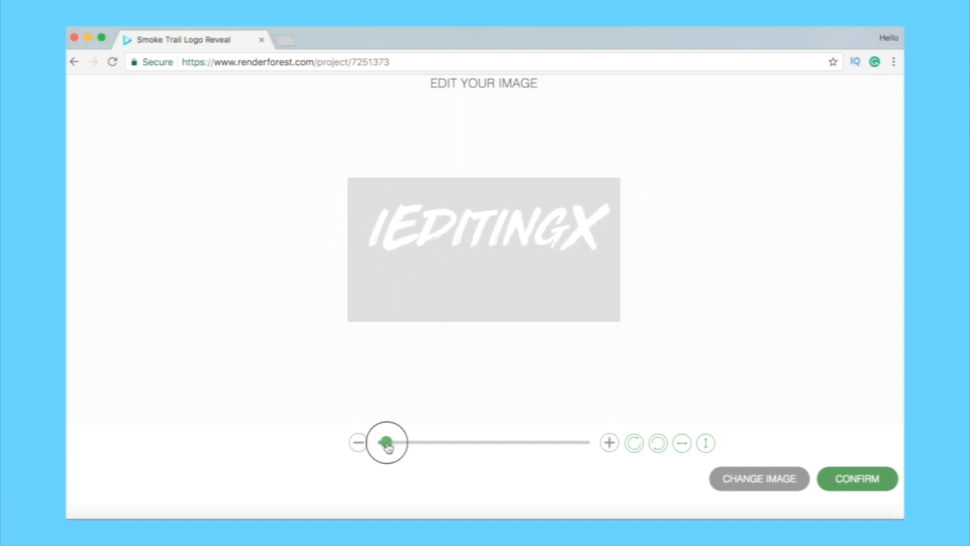
pyautogui.moveTo(438, 259); pyautogui.dragTo(435, 256)
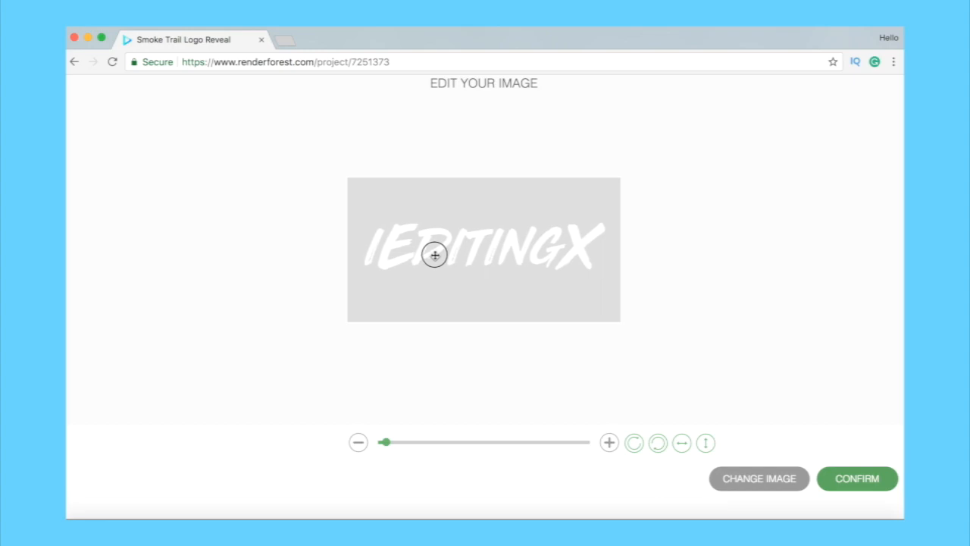
pyautogui.click(847, 479)
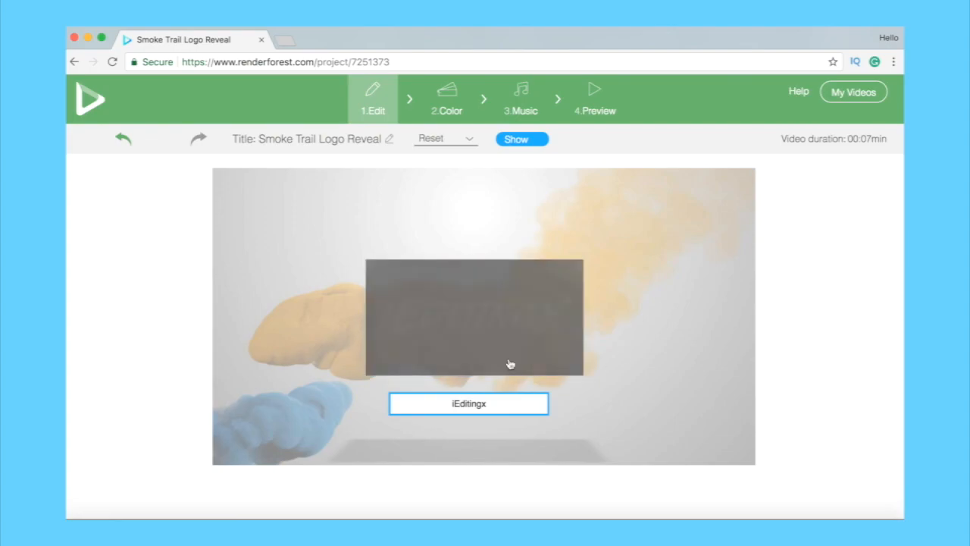
# Apply the ready-made yellow, pink, blue and light-blue color palette to the project.
pyautogui.click(462, 106)
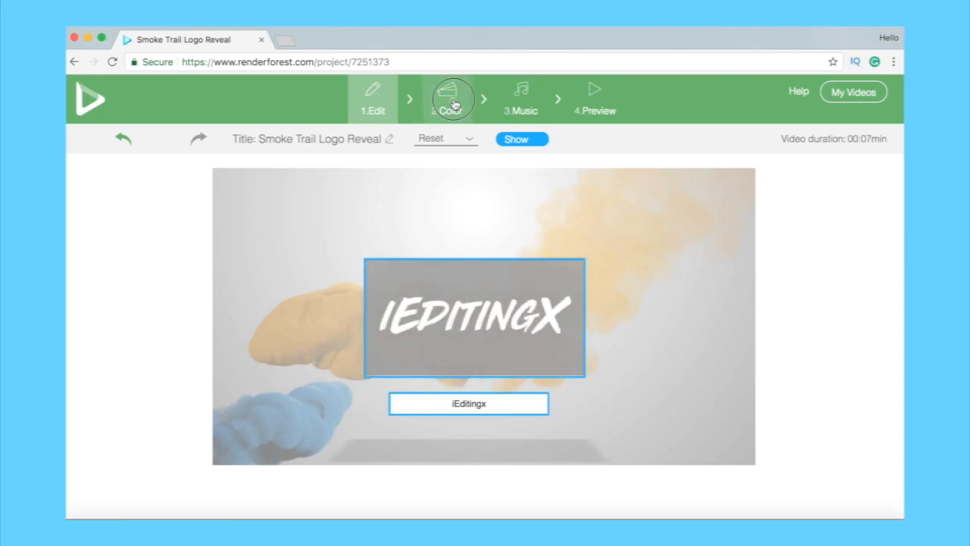
pyautogui.click(362, 224)
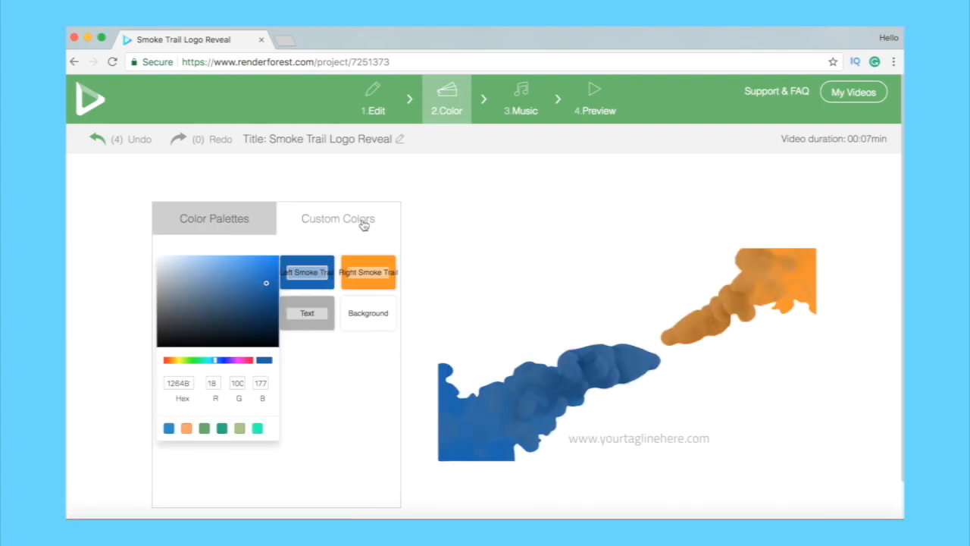
pyautogui.click(250, 222)
pyautogui.moveTo(398, 268); pyautogui.dragTo(383, 350)
pyautogui.click(297, 347)
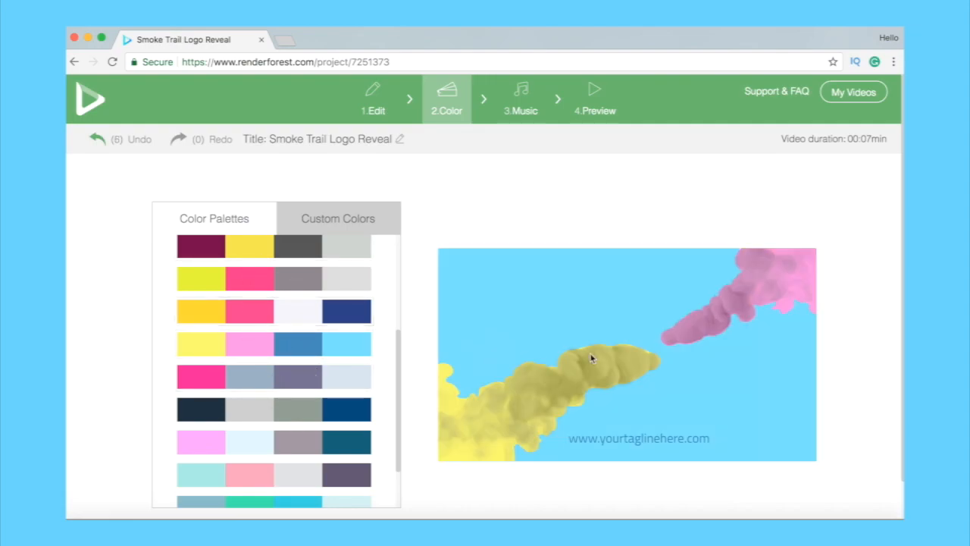
# Preview the Upbeat track Forever Beats from the music library and add it as the project's music.
pyautogui.click(518, 96)
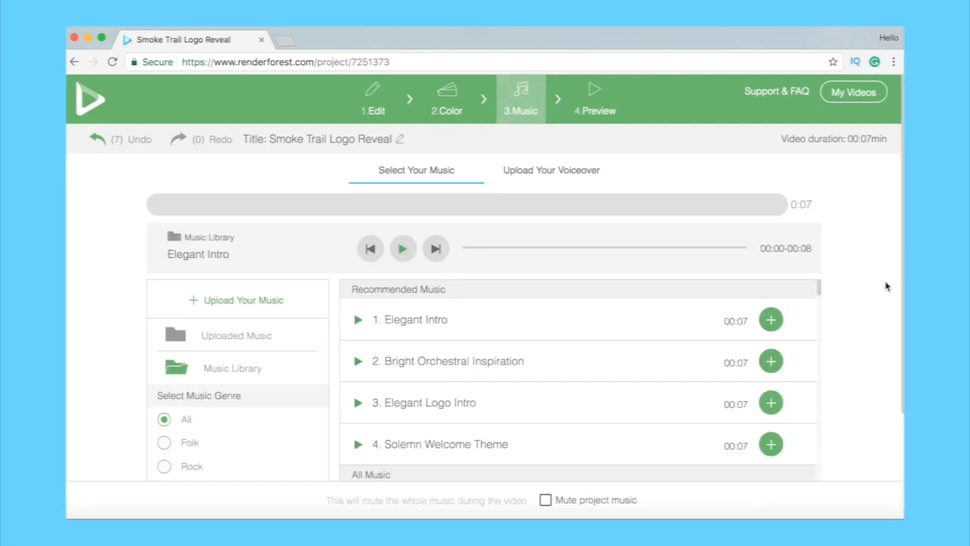
pyautogui.click(253, 445)
pyautogui.scroll(-3, 254, 447)
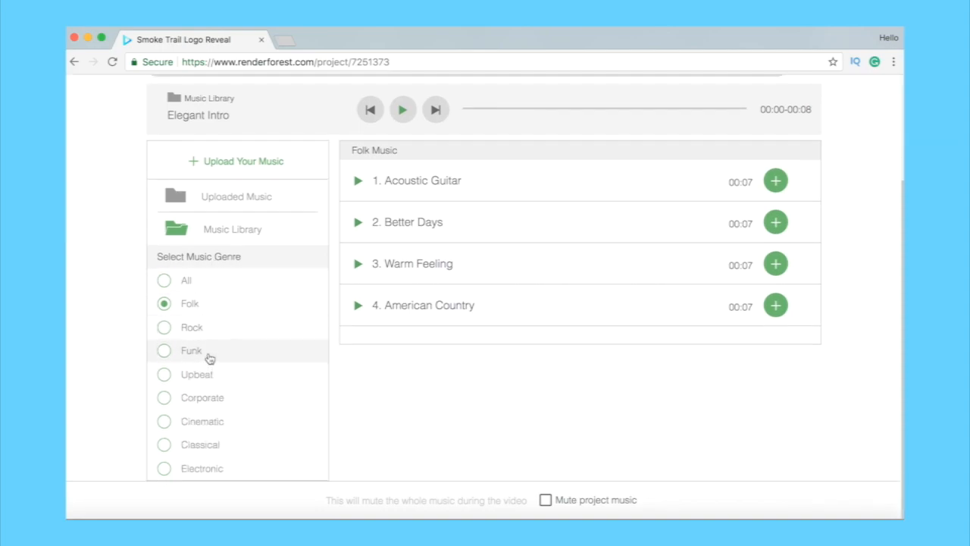
pyautogui.click(208, 376)
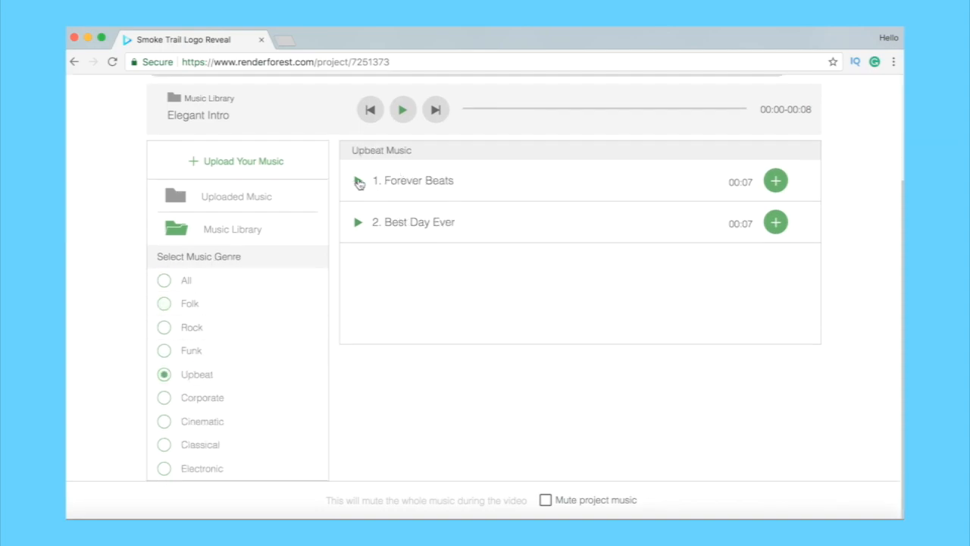
pyautogui.click(359, 184)
pyautogui.click(353, 324)
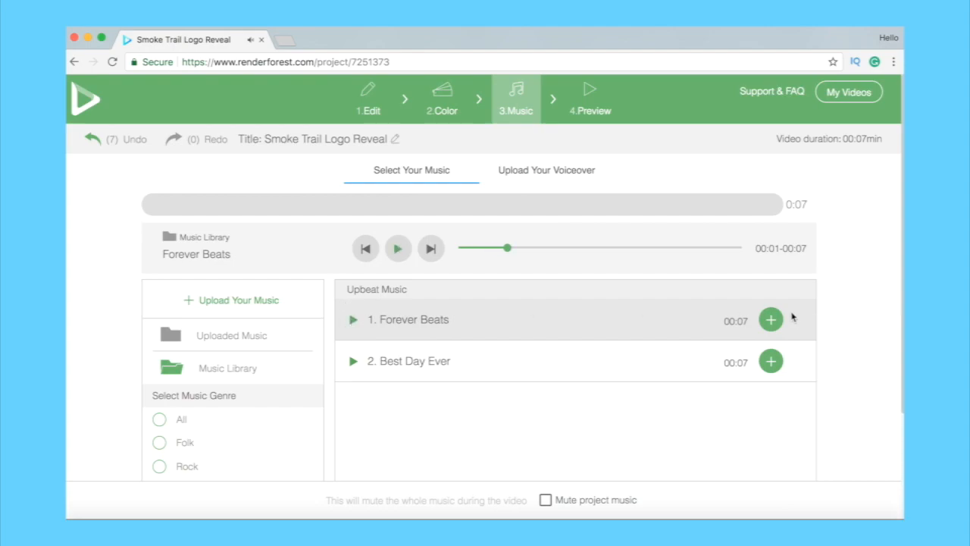
pyautogui.click(770, 319)
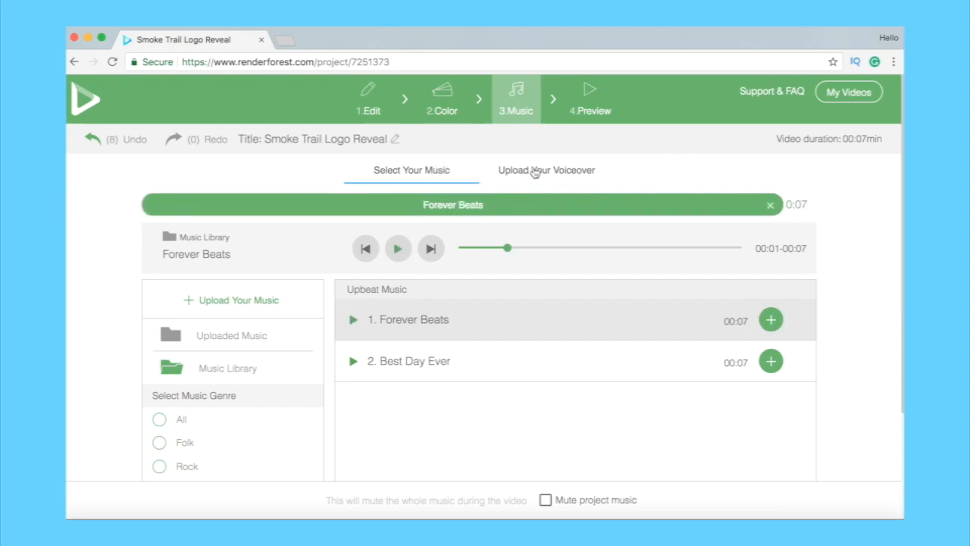
pyautogui.click(535, 170)
pyautogui.click(419, 179)
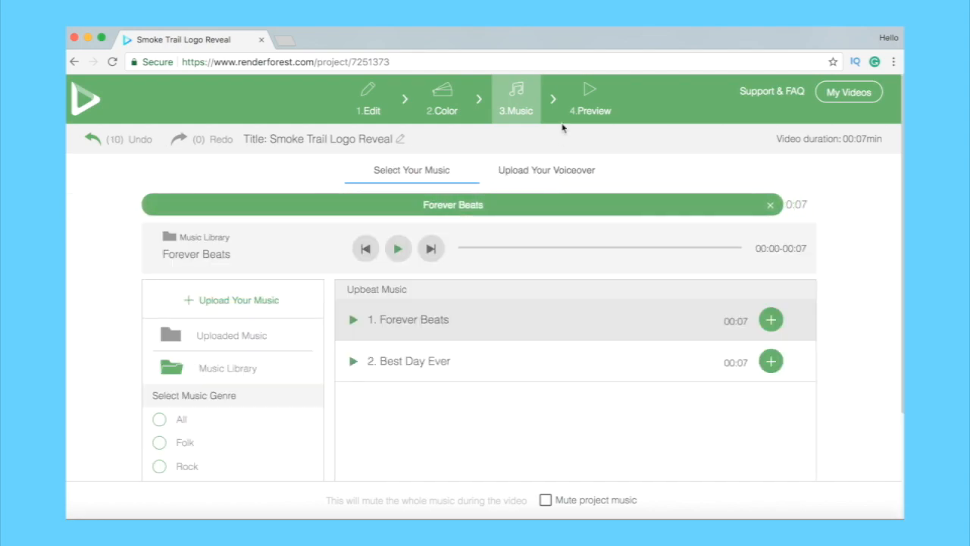
# Generate the free preview of the logo reveal and play it.
pyautogui.click(589, 100)
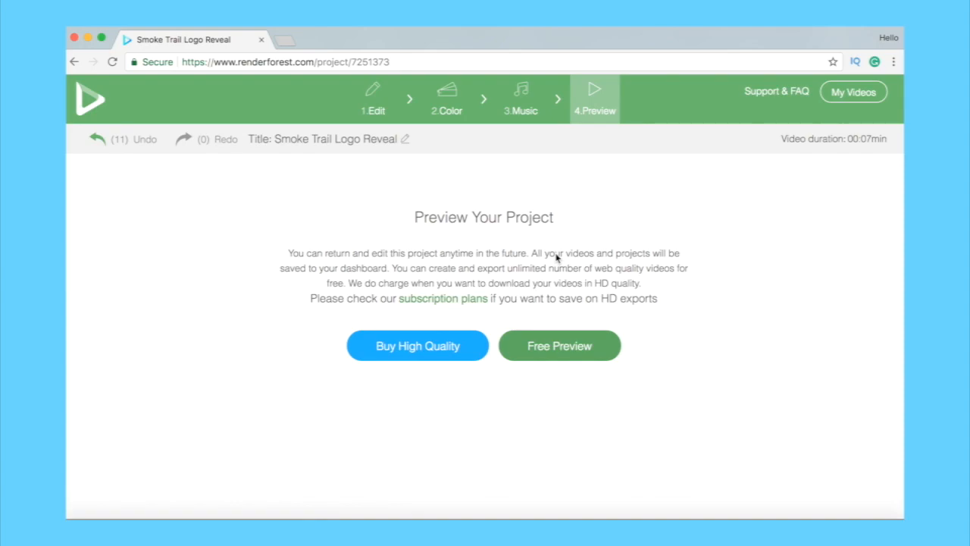
pyautogui.click(572, 347)
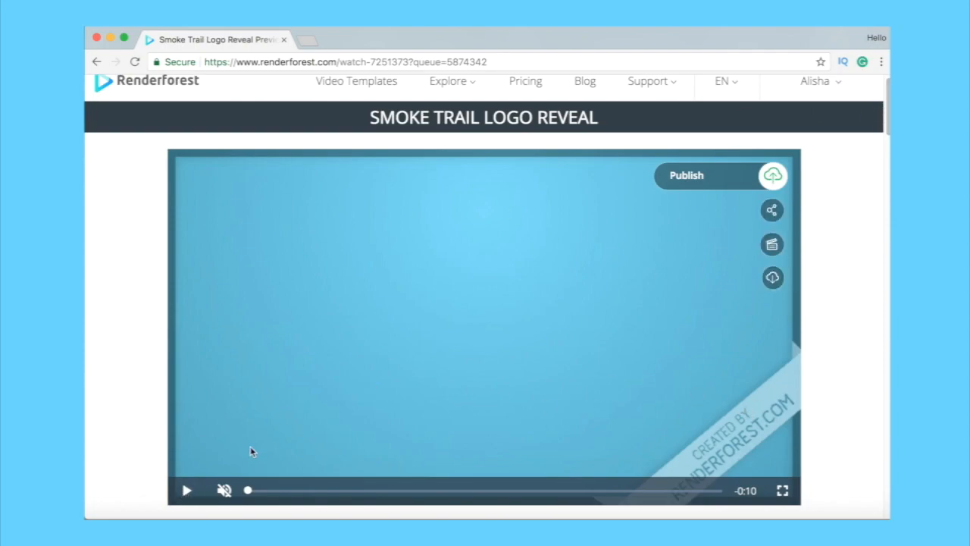
pyautogui.click(187, 490)
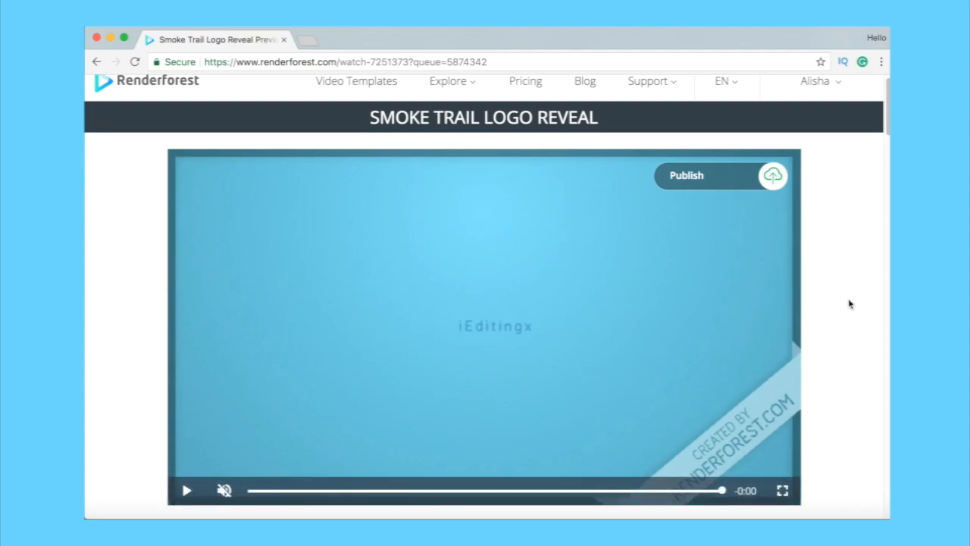
# Open the payment page for removing the watermark from the finished preview video.
pyautogui.moveTo(888, 121); pyautogui.dragTo(888, 130)
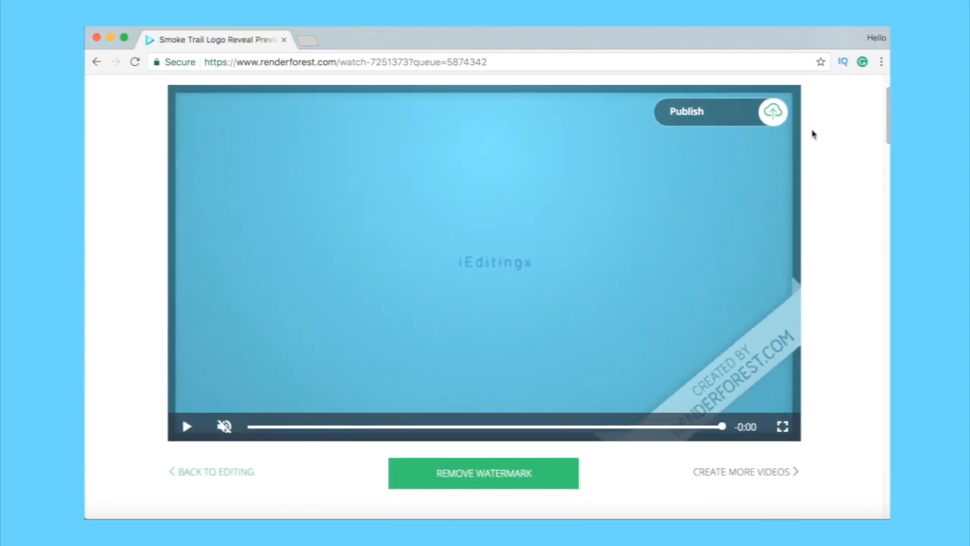
pyautogui.moveTo(773, 111)
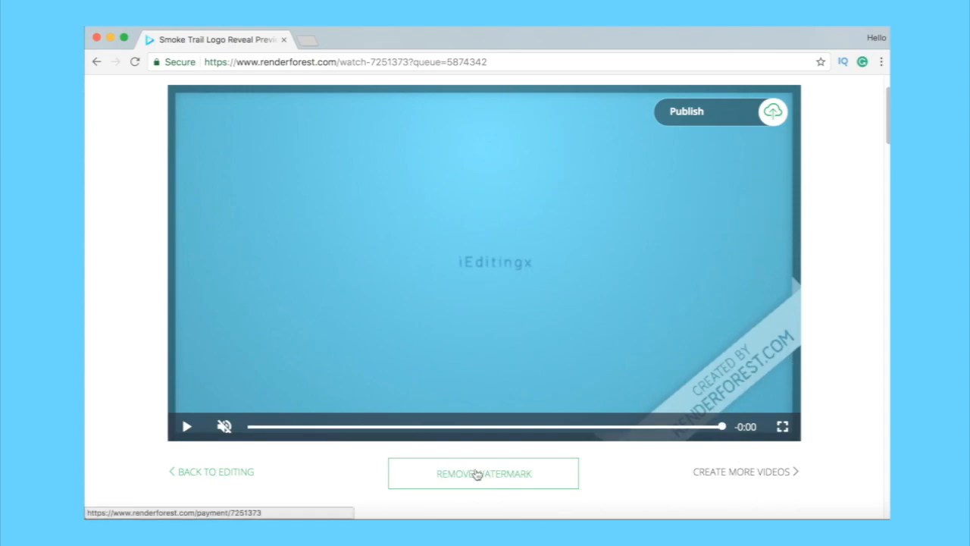
pyautogui.click(477, 474)
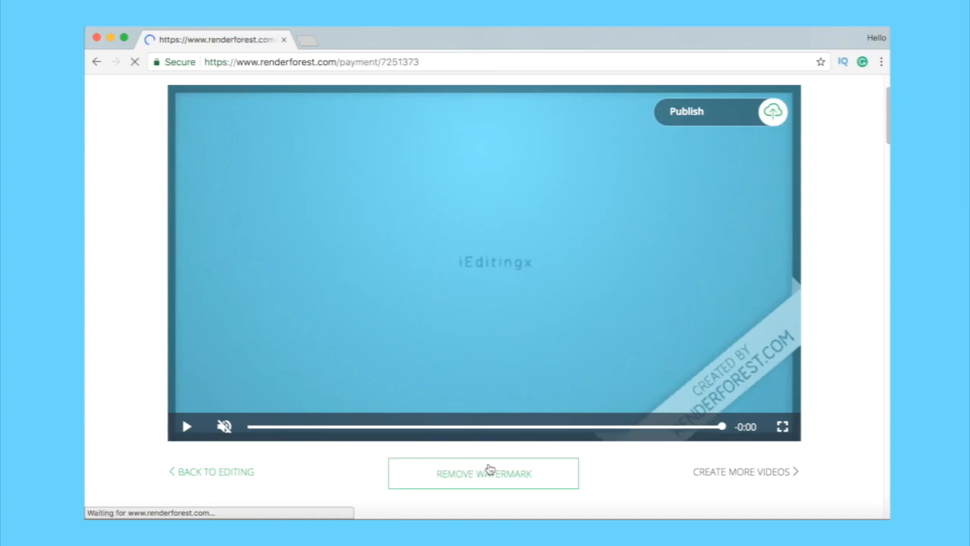